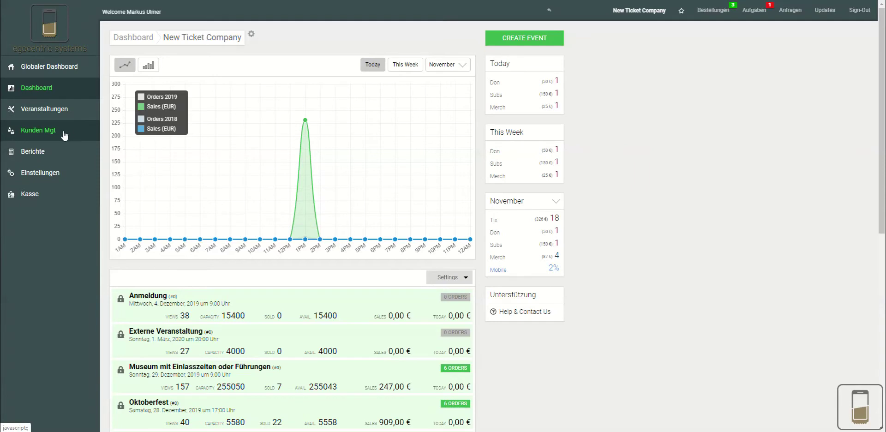
In customer management, search for the customer by name and open the matching record that lists a city and e-mail.
{"action": "left_click", "coordinate": [66, 134]}
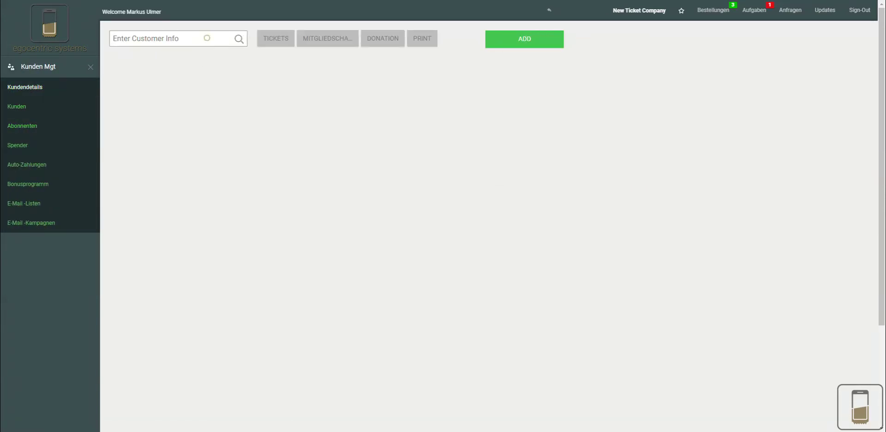
{"action": "type", "text": "max"}
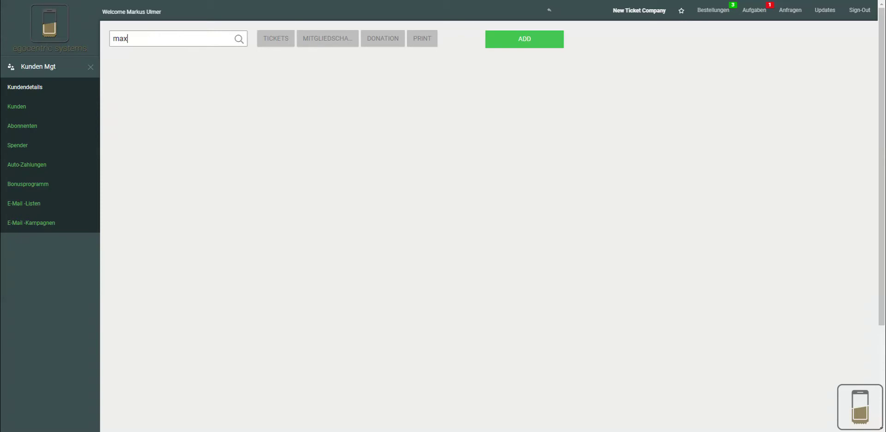
{"action": "type", "text": " must"}
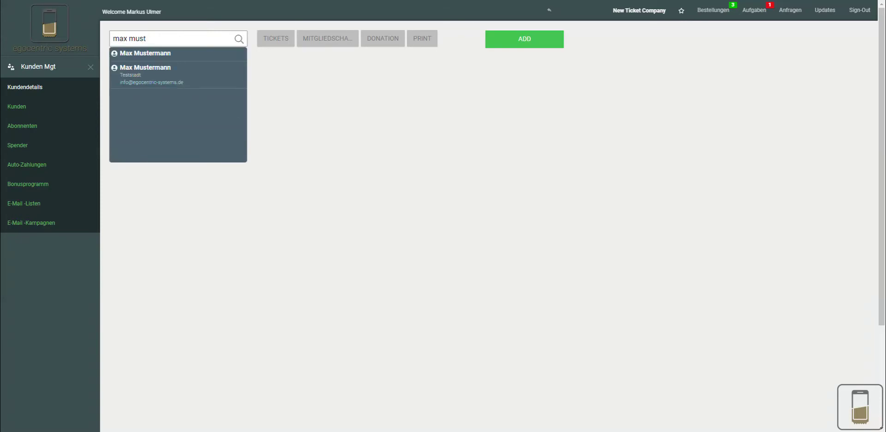
{"action": "left_click", "coordinate": [194, 82]}
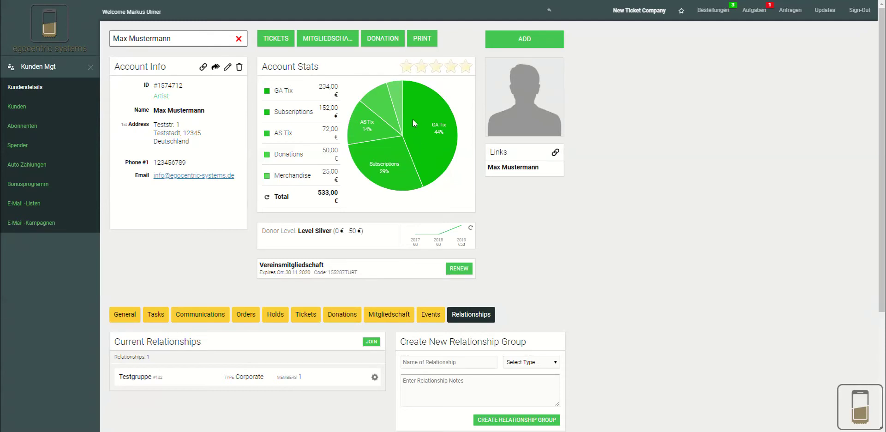
Review the customer's account info, account stats, donor level and membership summary.
{"action": "scroll", "coordinate": [413, 119], "scroll_direction": "down", "scroll_amount": 1}
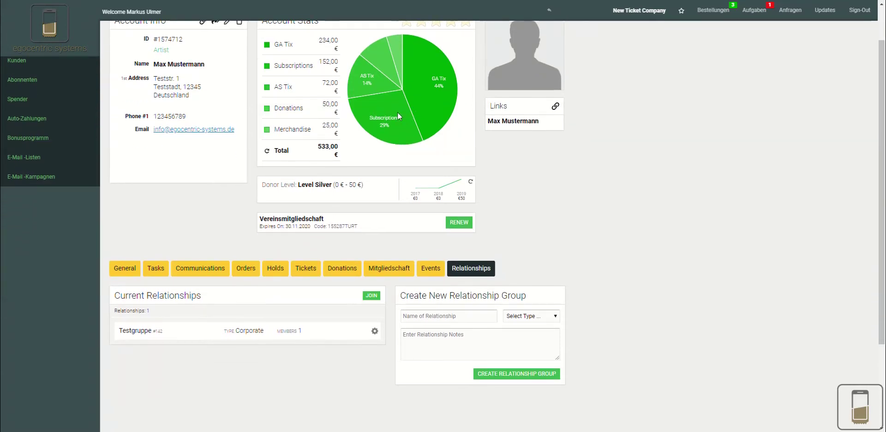
{"action": "scroll", "coordinate": [398, 112], "scroll_direction": "up", "scroll_amount": 1}
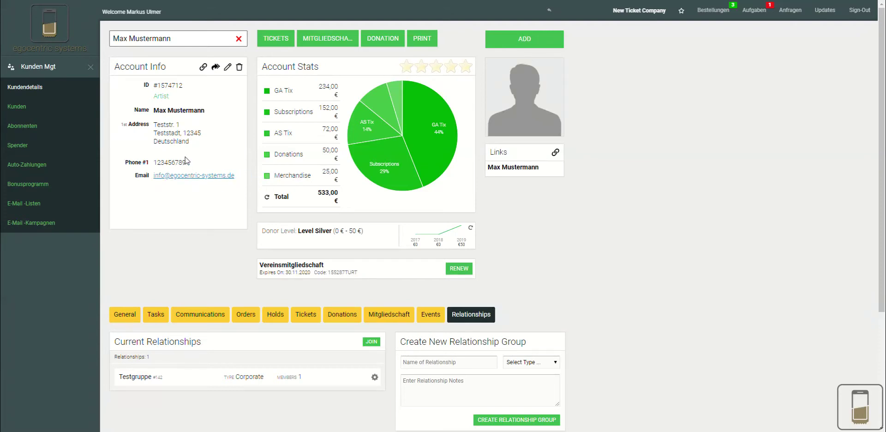
{"action": "scroll", "coordinate": [227, 173], "scroll_direction": "down", "scroll_amount": 1}
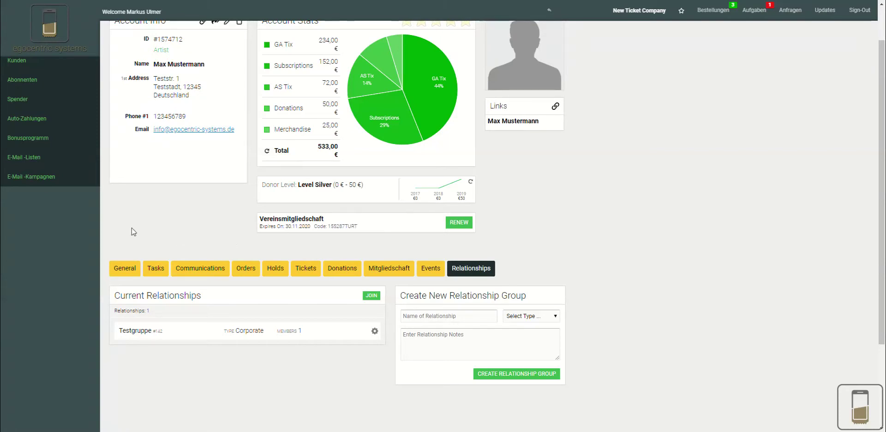
Examine the customer's general overview with sales history and account activities, and expand the Mail Chimp entry in the e-mail list.
{"action": "left_click", "coordinate": [124, 270]}
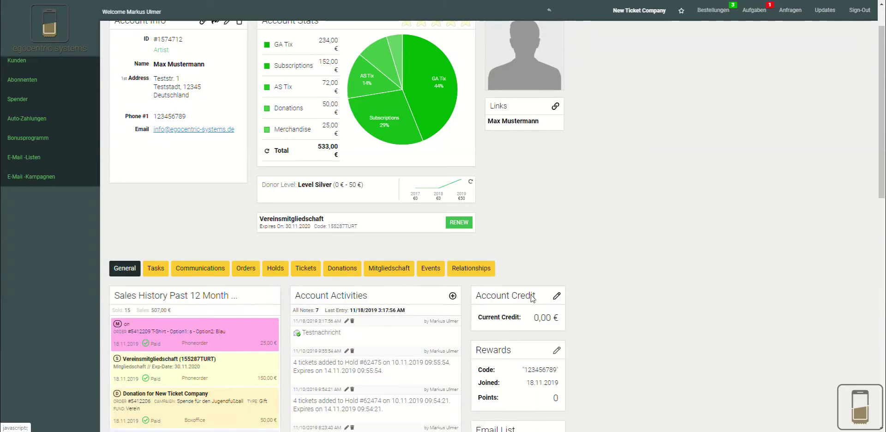
{"action": "scroll", "coordinate": [559, 193], "scroll_direction": "down", "scroll_amount": 1}
{"action": "scroll", "coordinate": [559, 192], "scroll_direction": "down", "scroll_amount": 6}
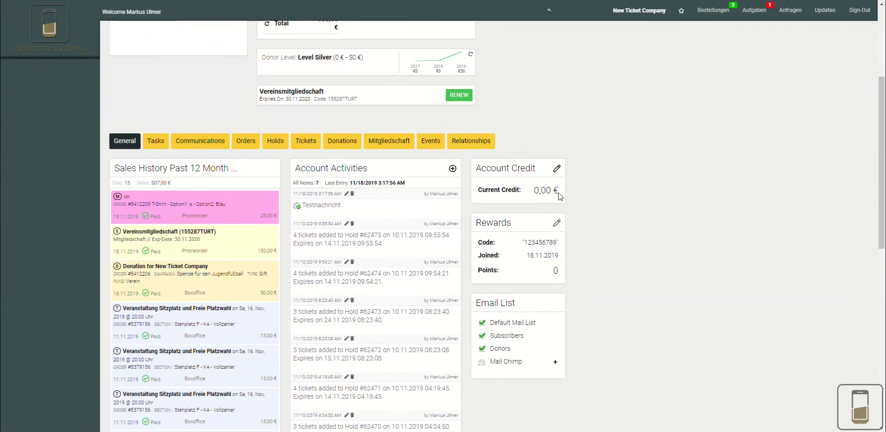
{"action": "scroll", "coordinate": [635, 170], "scroll_direction": "up", "scroll_amount": 1}
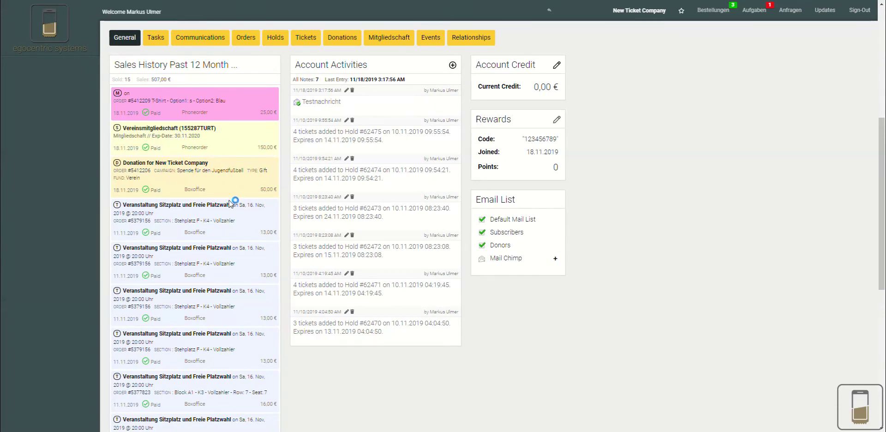
{"action": "scroll", "coordinate": [246, 221], "scroll_direction": "down", "scroll_amount": 5}
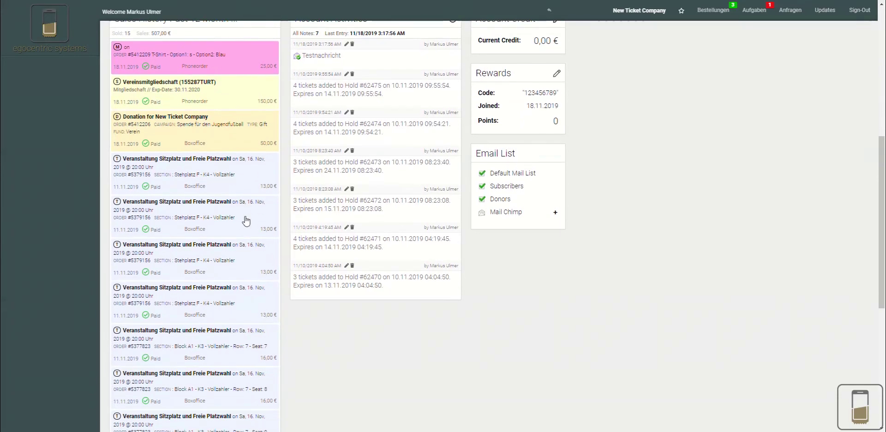
{"action": "scroll", "coordinate": [244, 220], "scroll_direction": "up", "scroll_amount": 5}
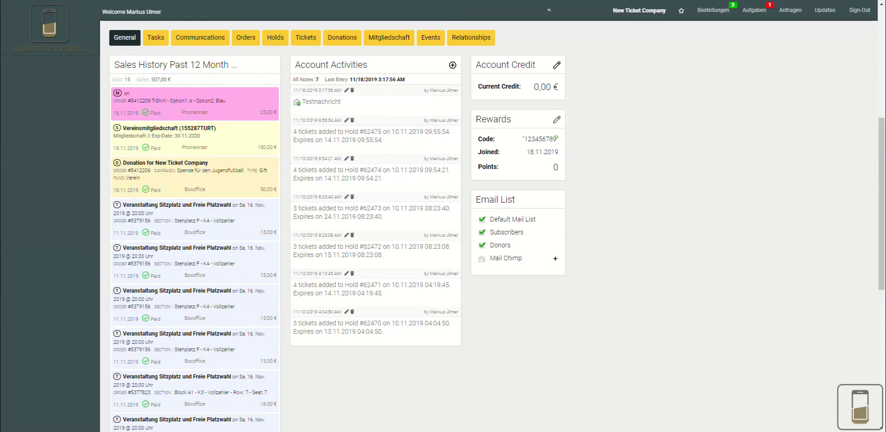
{"action": "left_click_drag", "start_coordinate": [557, 138], "coordinate": [532, 141]}
{"action": "left_click", "coordinate": [556, 260]}
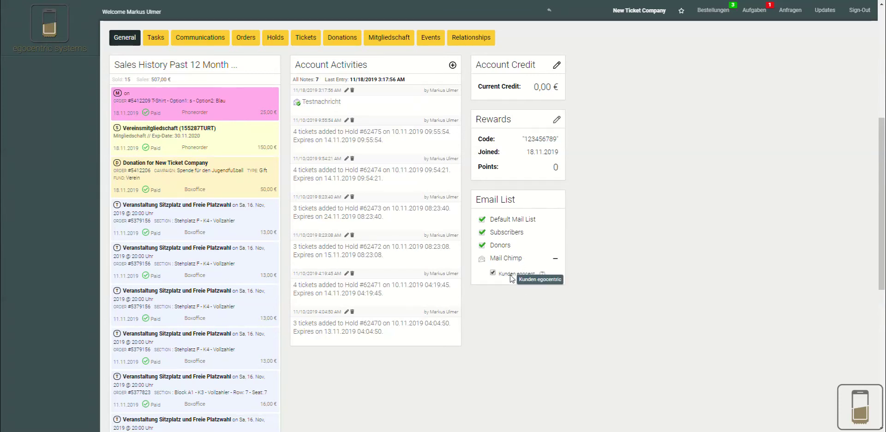
Show the customer's current tasks and the form for creating a new task.
{"action": "scroll", "coordinate": [608, 278], "scroll_direction": "up", "scroll_amount": 3}
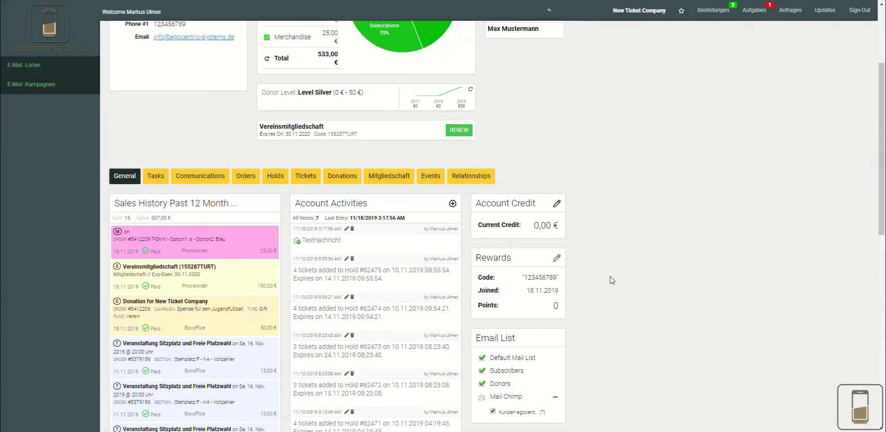
{"action": "scroll", "coordinate": [612, 280], "scroll_direction": "up", "scroll_amount": 2}
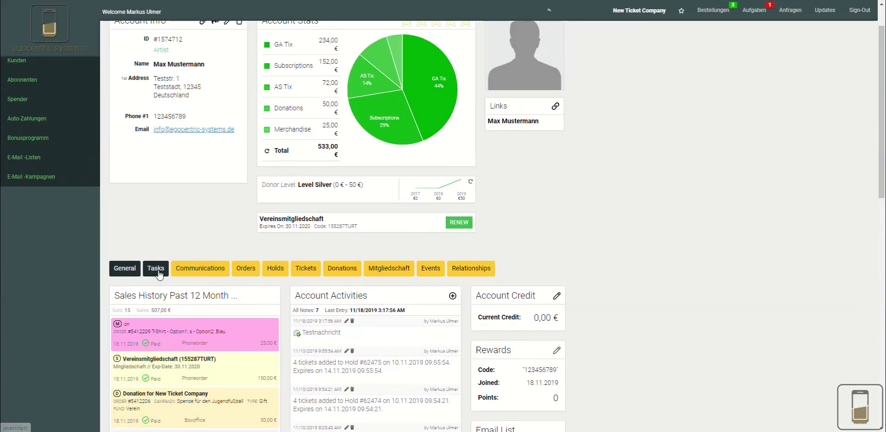
{"action": "left_click", "coordinate": [157, 270]}
{"action": "scroll", "coordinate": [608, 238], "scroll_direction": "down", "scroll_amount": 2}
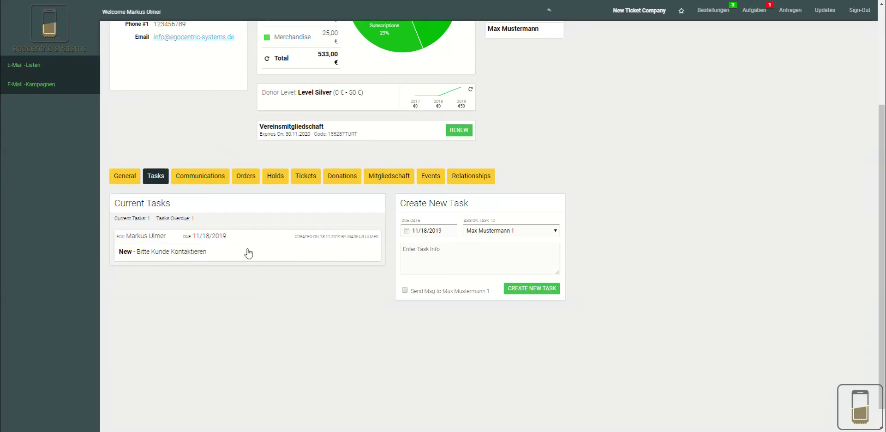
In the customer's communications, open a new note, preview its option for sending as an e-mail message, and close it unsaved.
{"action": "left_click", "coordinate": [206, 184]}
{"action": "scroll", "coordinate": [640, 201], "scroll_direction": "down", "scroll_amount": 2}
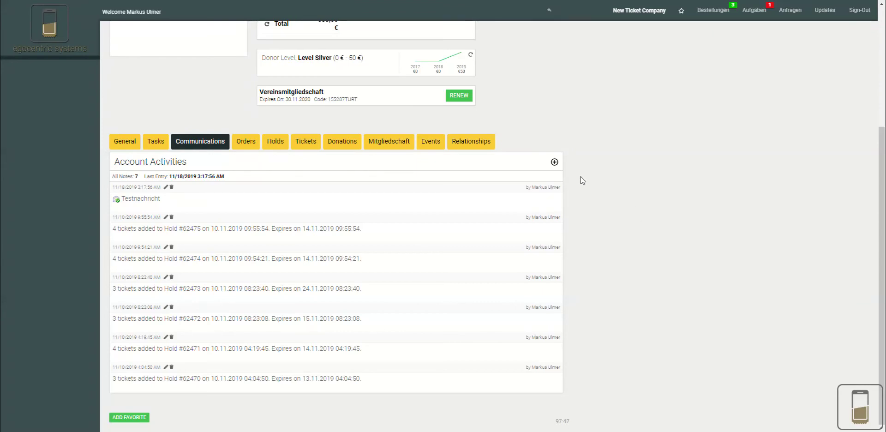
{"action": "left_click", "coordinate": [555, 162]}
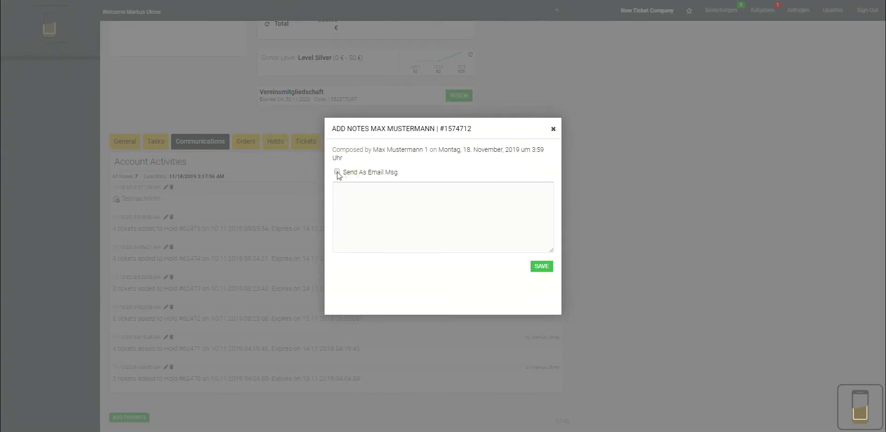
{"action": "left_click", "coordinate": [337, 172]}
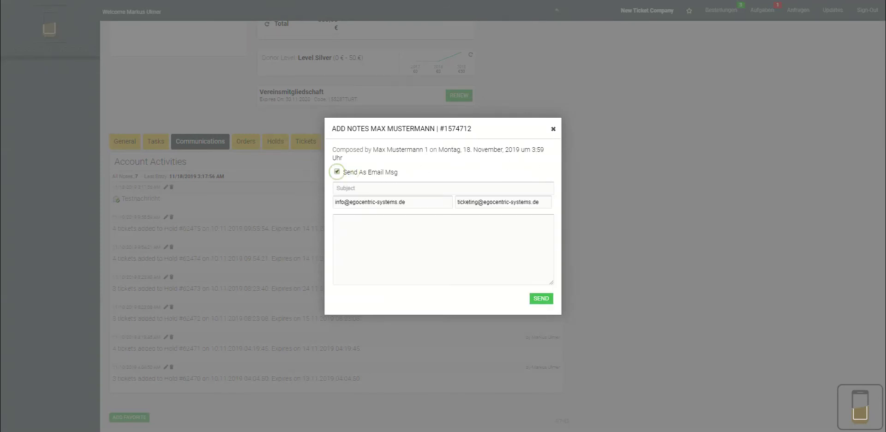
{"action": "left_click", "coordinate": [337, 172]}
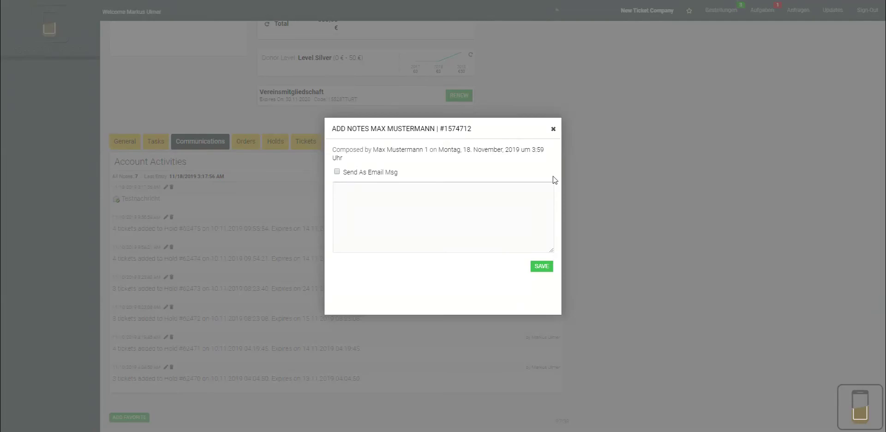
{"action": "left_click", "coordinate": [554, 129]}
View the customer's orders and the actions available for the reservation in the customer's holds.
{"action": "left_click", "coordinate": [253, 149]}
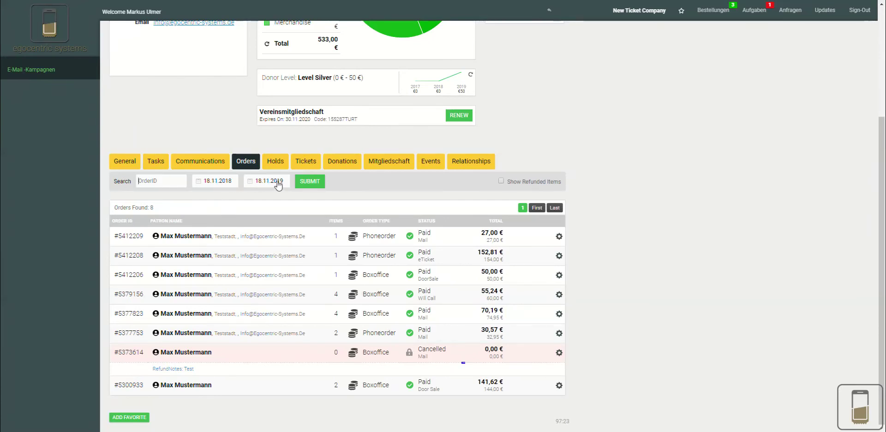
{"action": "left_click", "coordinate": [280, 164]}
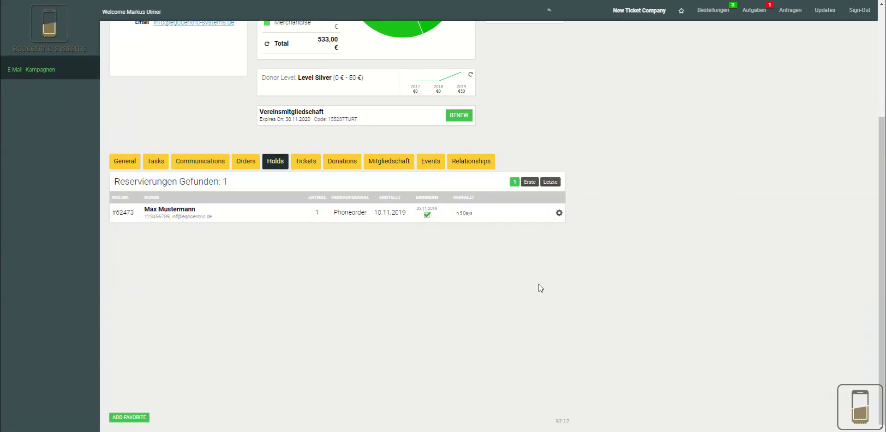
{"action": "left_click", "coordinate": [559, 212]}
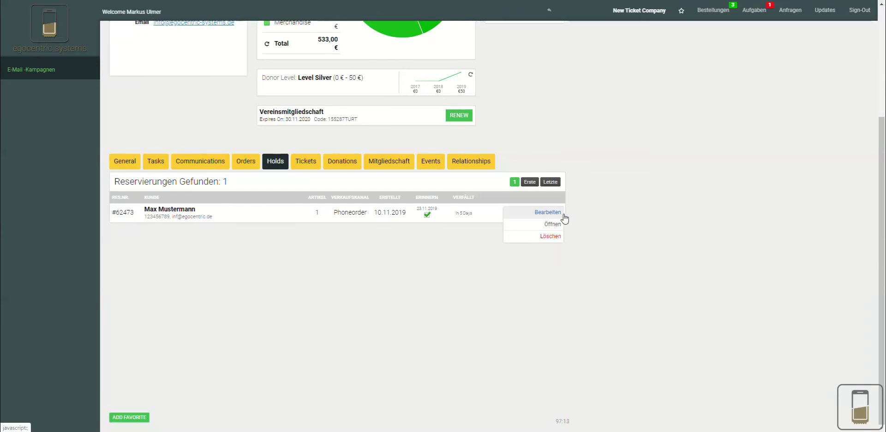
{"action": "left_click", "coordinate": [630, 205]}
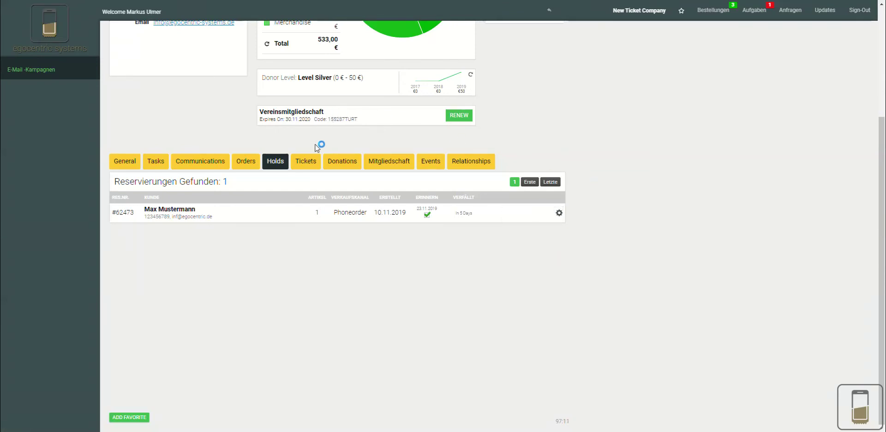
Review the customer's purchase lists for tickets, donations and Mitgliedschaft.
{"action": "left_click", "coordinate": [310, 162]}
{"action": "scroll", "coordinate": [569, 182], "scroll_direction": "down", "scroll_amount": 2}
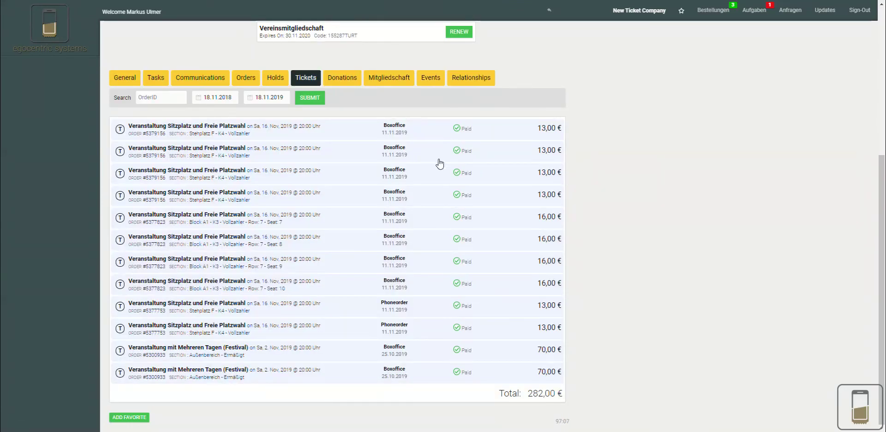
{"action": "left_click", "coordinate": [345, 79]}
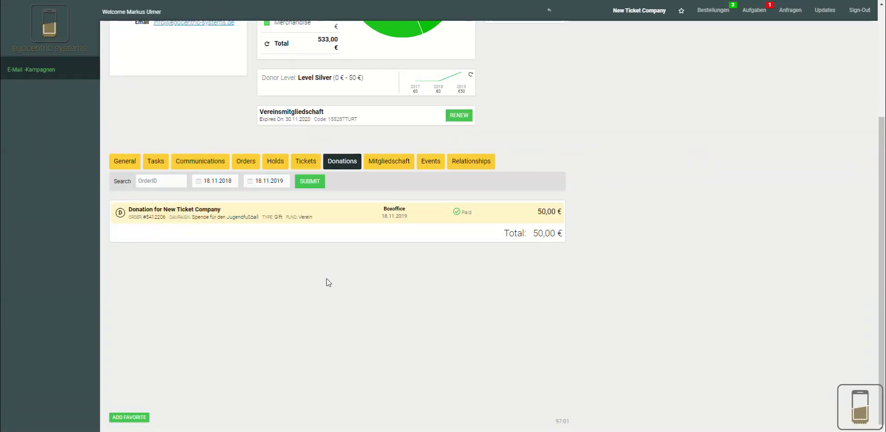
{"action": "left_click", "coordinate": [390, 164]}
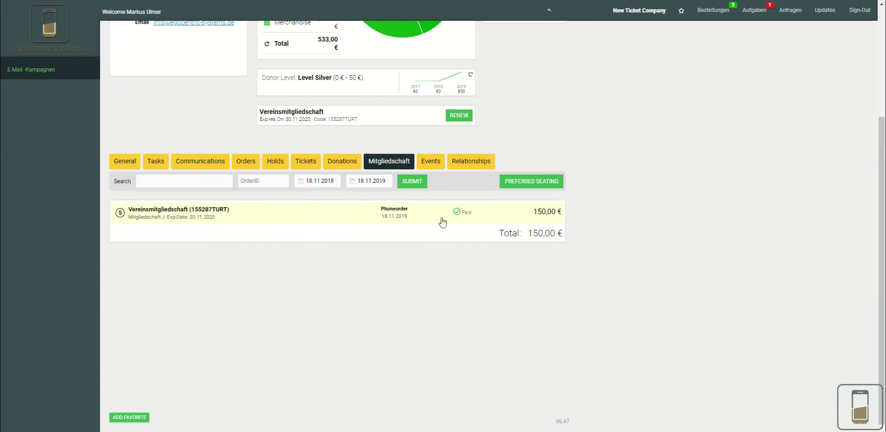
List the customer's events and view all tickets bought for Veranstaltung Sitzplatz und Freie Platzwahl.
{"action": "left_click", "coordinate": [436, 166]}
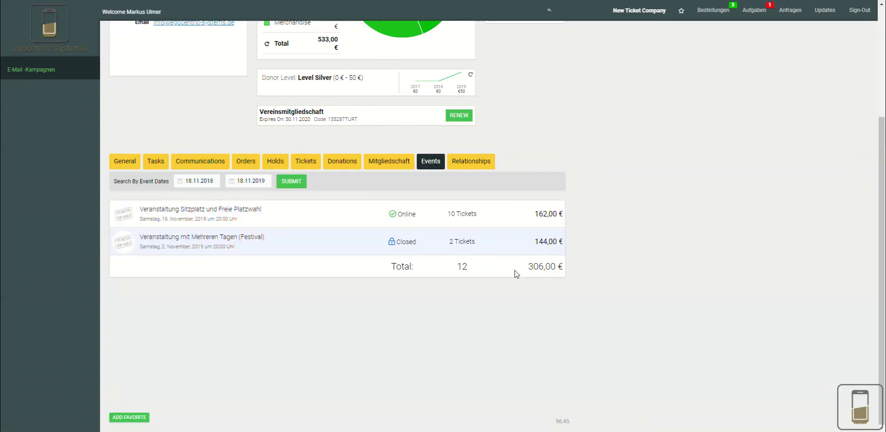
{"action": "left_click", "coordinate": [232, 215]}
{"action": "scroll", "coordinate": [478, 154], "scroll_direction": "down", "scroll_amount": 3}
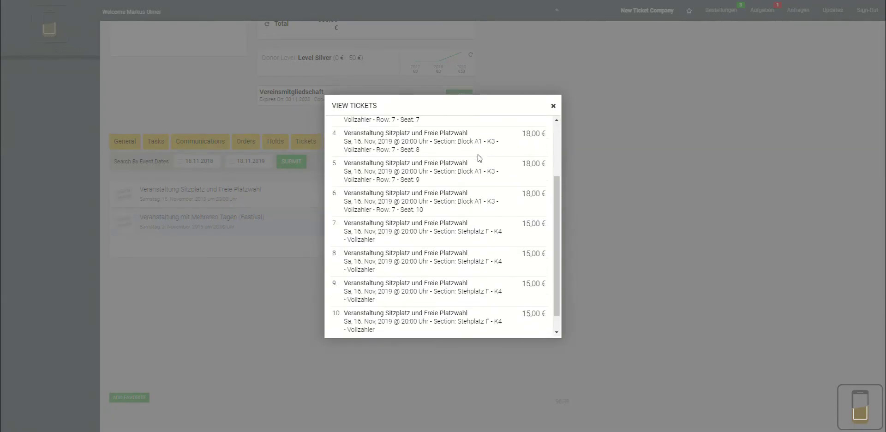
{"action": "scroll", "coordinate": [477, 154], "scroll_direction": "down", "scroll_amount": 1}
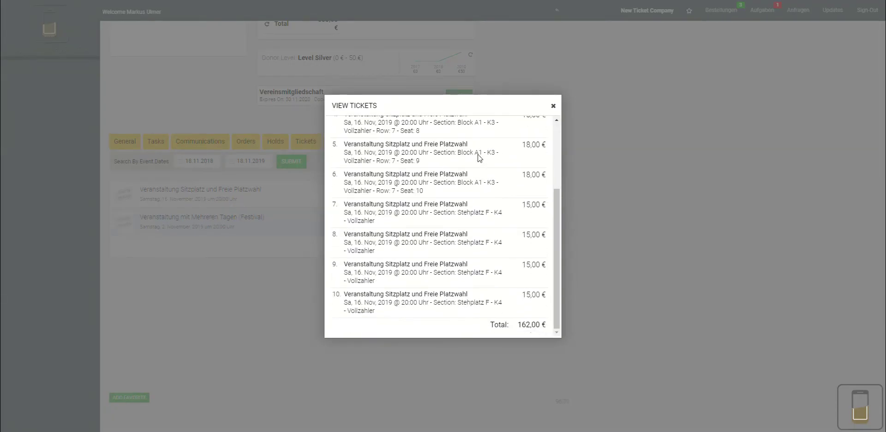
{"action": "left_click", "coordinate": [554, 106]}
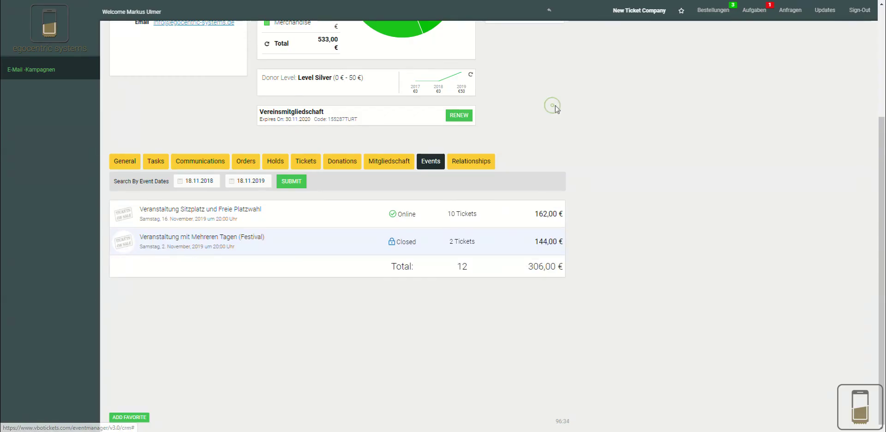
Show the customer's relationships and inspect the type choices for a new relationship group.
{"action": "left_click", "coordinate": [478, 170]}
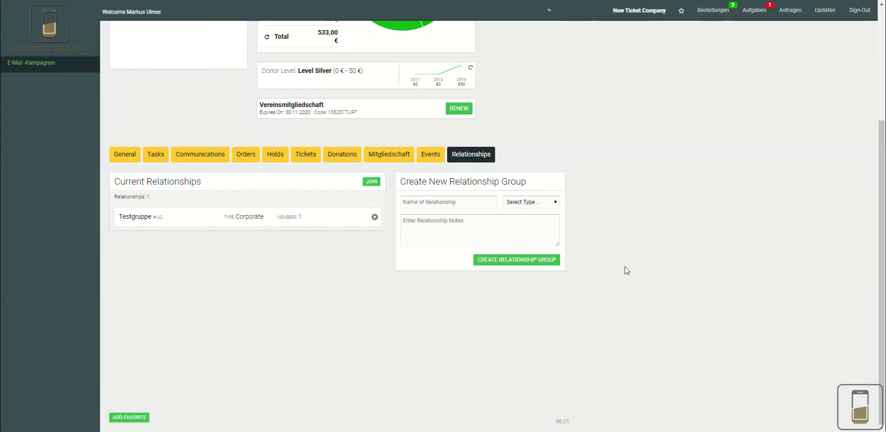
{"action": "left_click", "coordinate": [542, 201]}
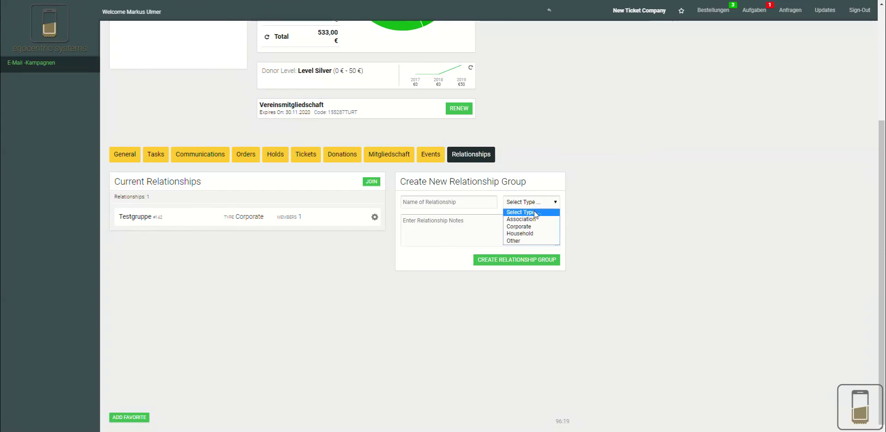
{"action": "left_click", "coordinate": [611, 202]}
{"action": "scroll", "coordinate": [611, 201], "scroll_direction": "up", "scroll_amount": 3}
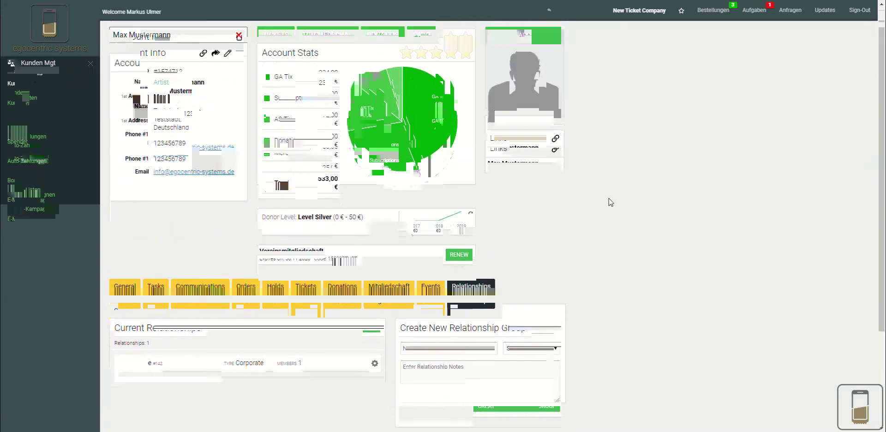